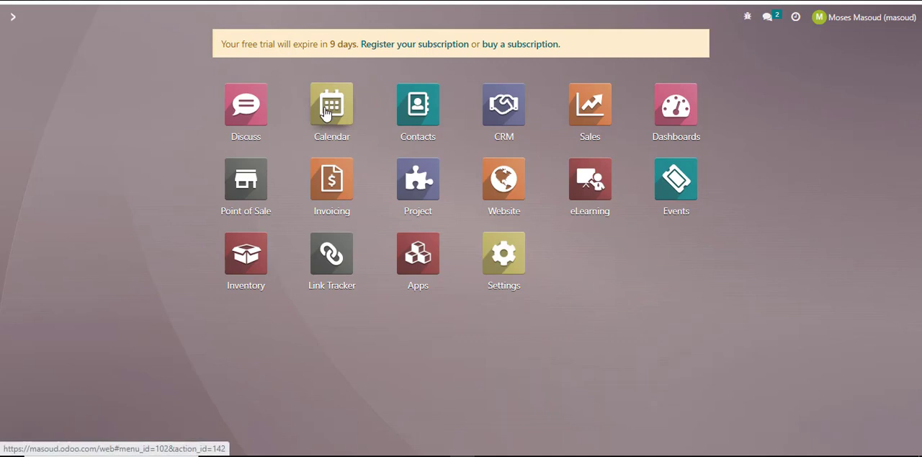
Search the installable apps for the calendar module to check its installation status.
left_click(418, 266)
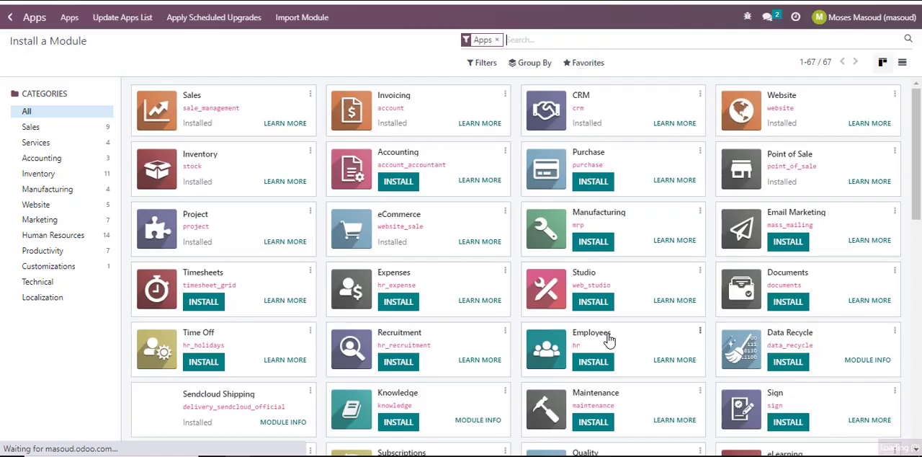
type("ca")
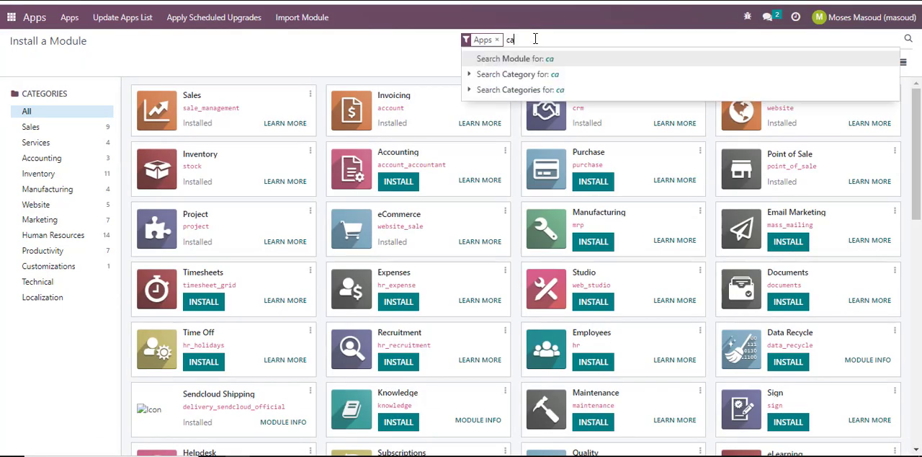
type("lendat")
key("BackSpace")
type("r")
key("Return")
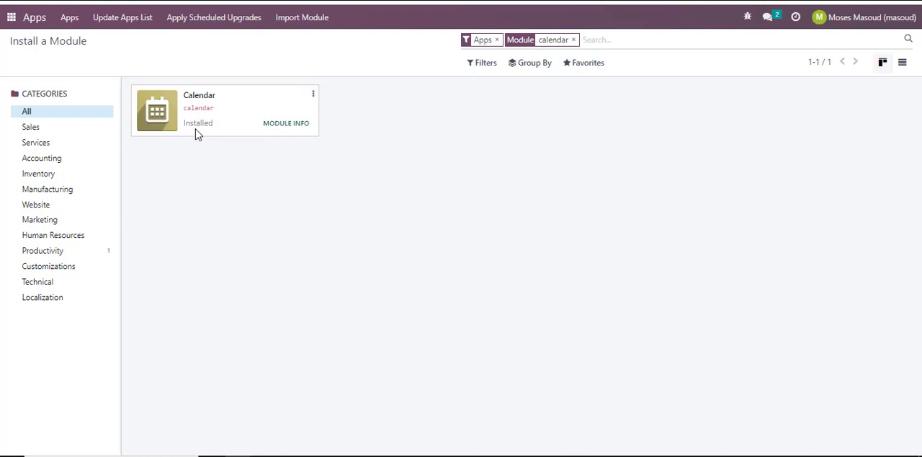
Open the Calendar app and remove its onboarding tips.
left_click(9, 22)
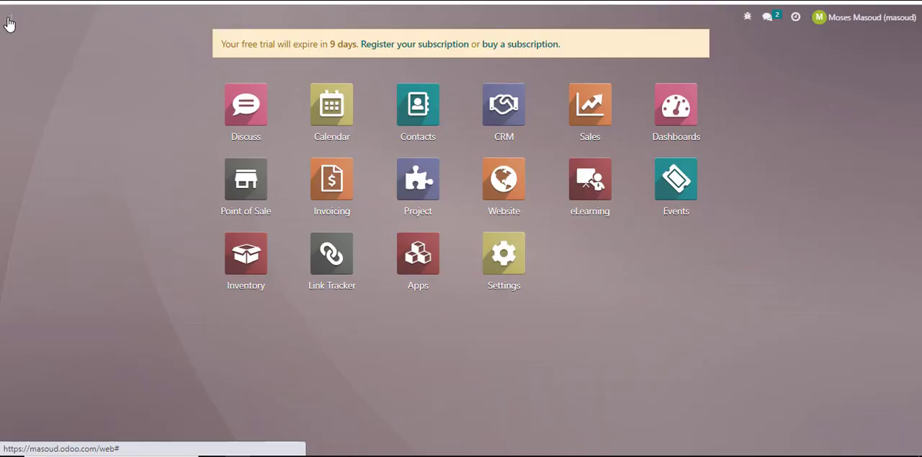
left_click(332, 105)
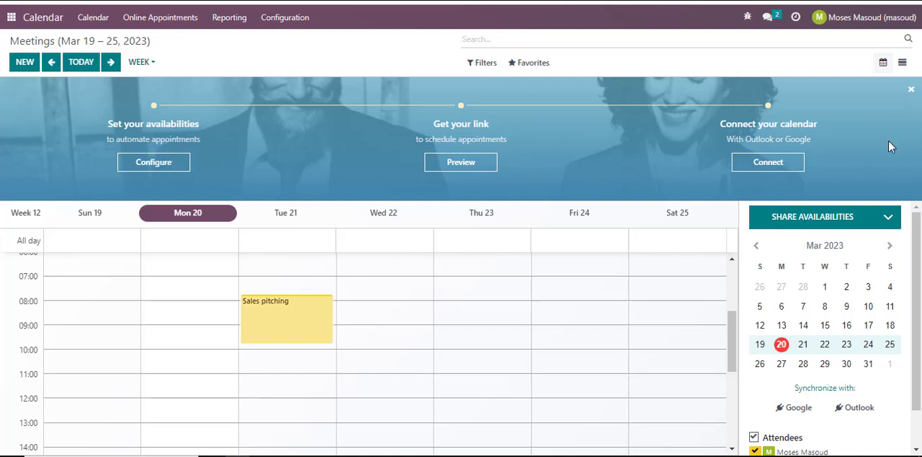
left_click(911, 94)
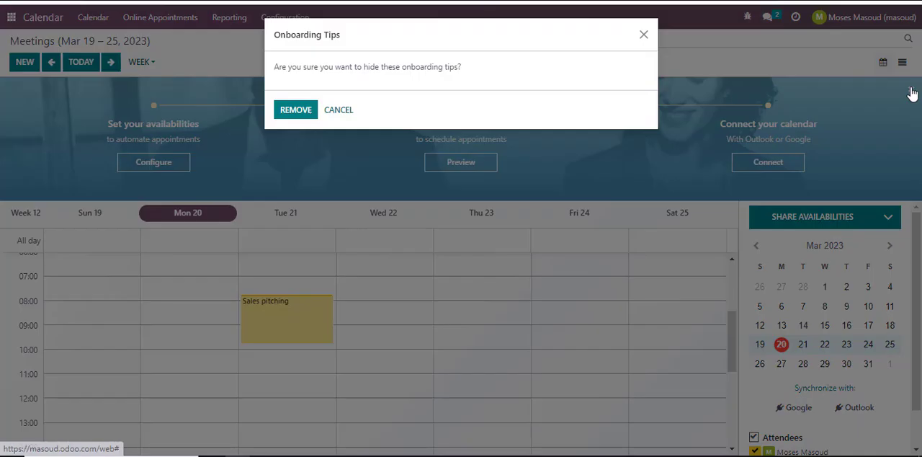
left_click(299, 112)
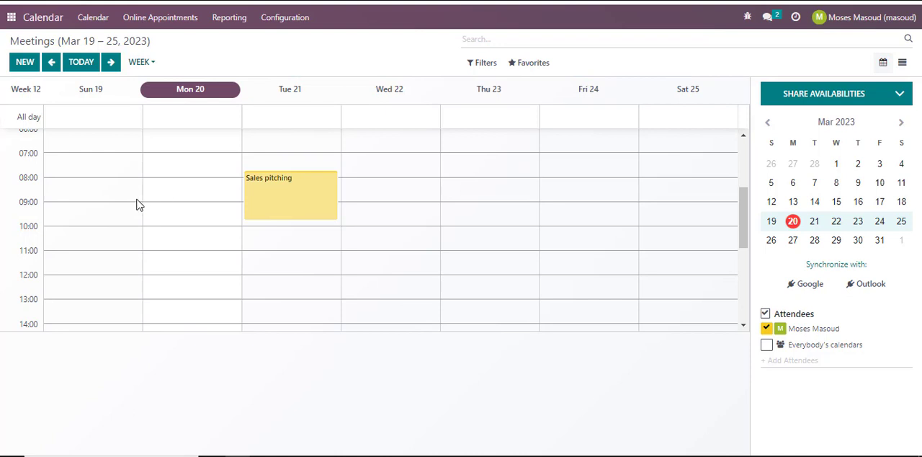
Show the calendar in day view and look through the hours of March 20, 2023.
left_click(154, 64)
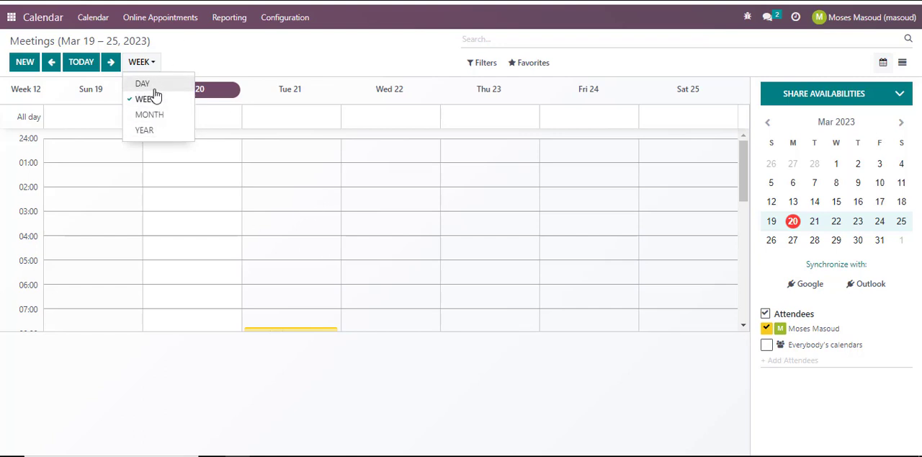
left_click(153, 85)
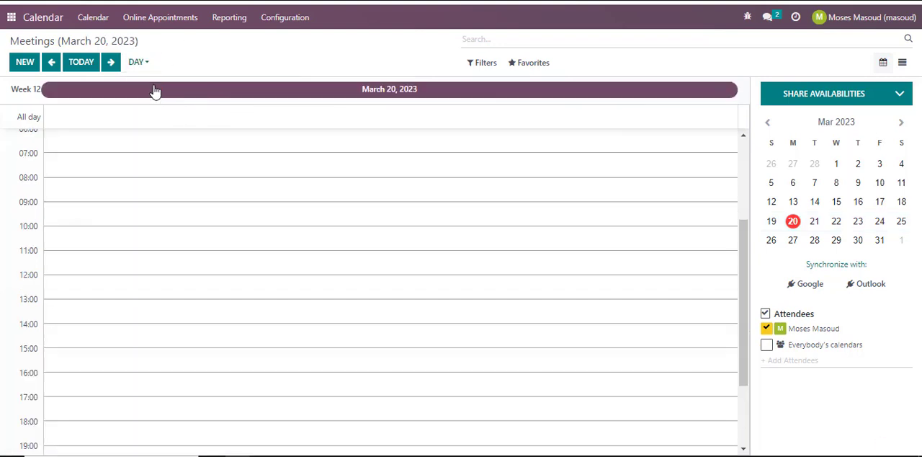
scroll(161, 278, "down", 3)
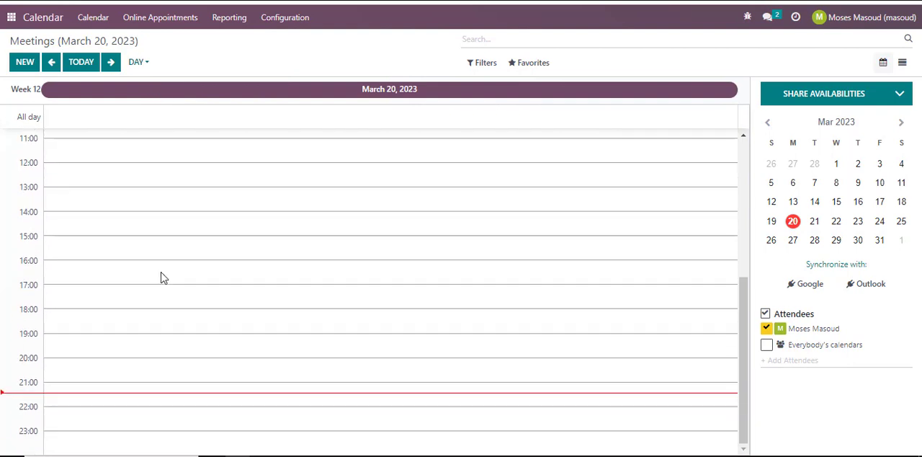
scroll(161, 278, "up", 8)
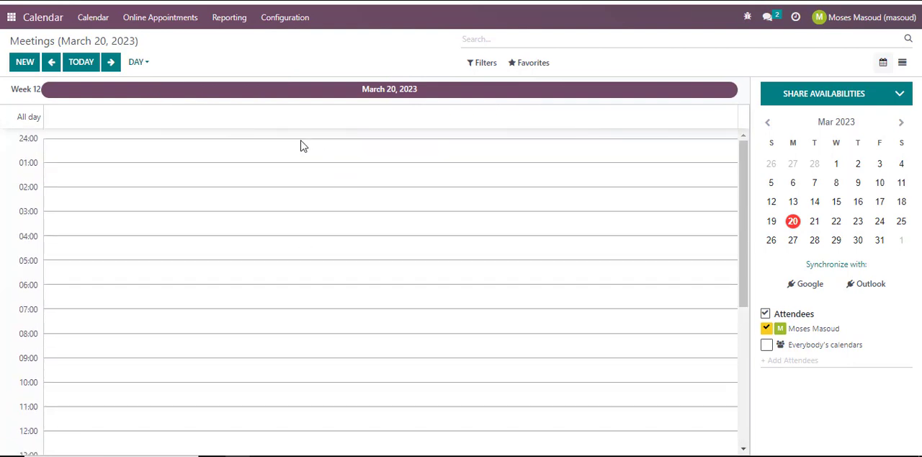
Return the calendar to the week view and review the available view periods.
left_click(144, 65)
left_click(157, 104)
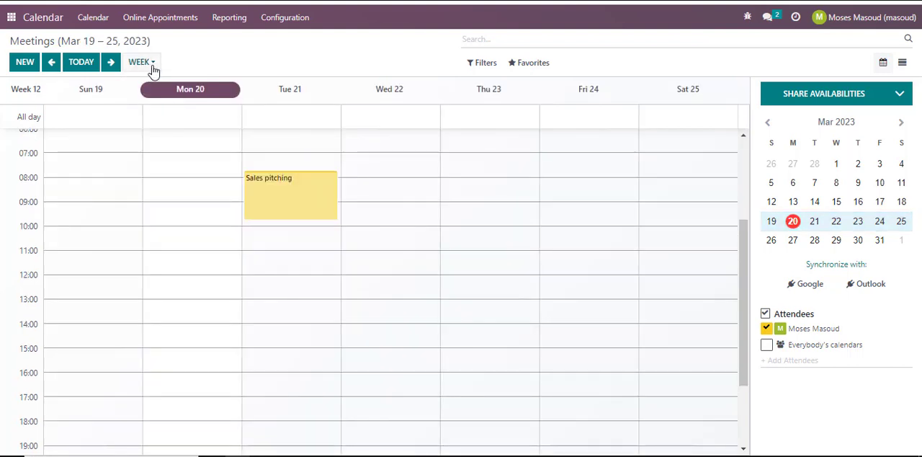
left_click(150, 67)
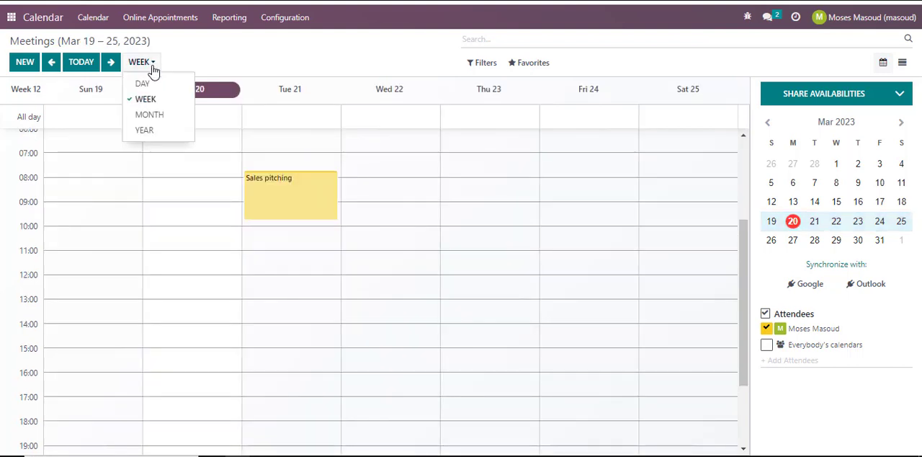
left_click(216, 63)
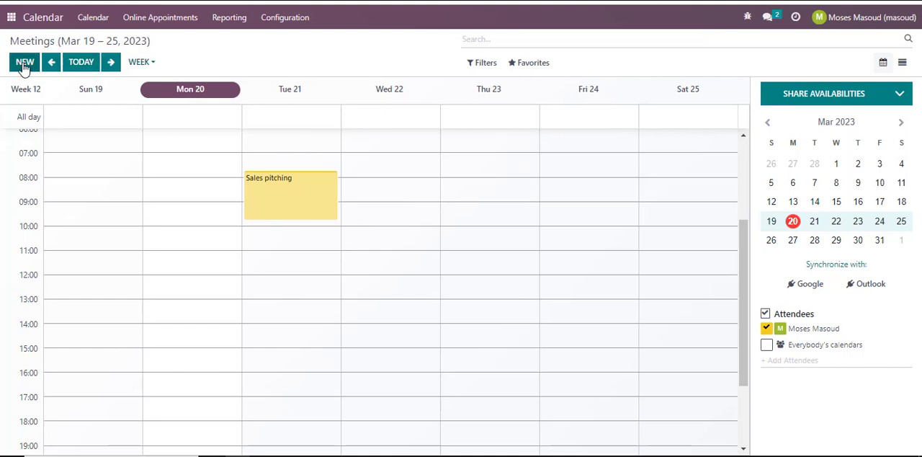
Go to today, show only March 20 through the month overview, and view the options for sharing availabilities.
left_click(81, 63)
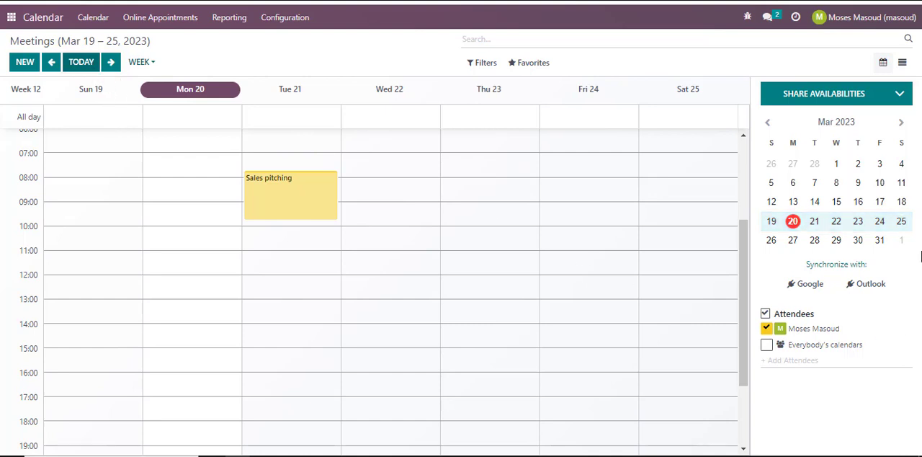
left_click(793, 223)
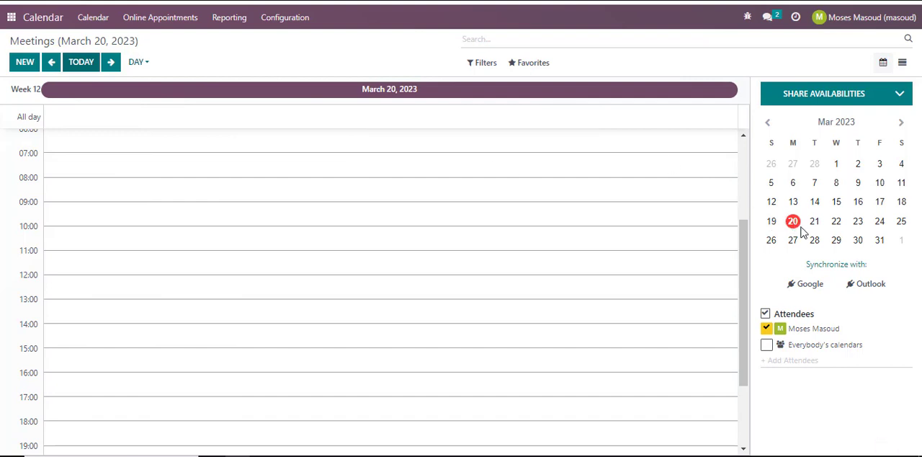
left_click(901, 99)
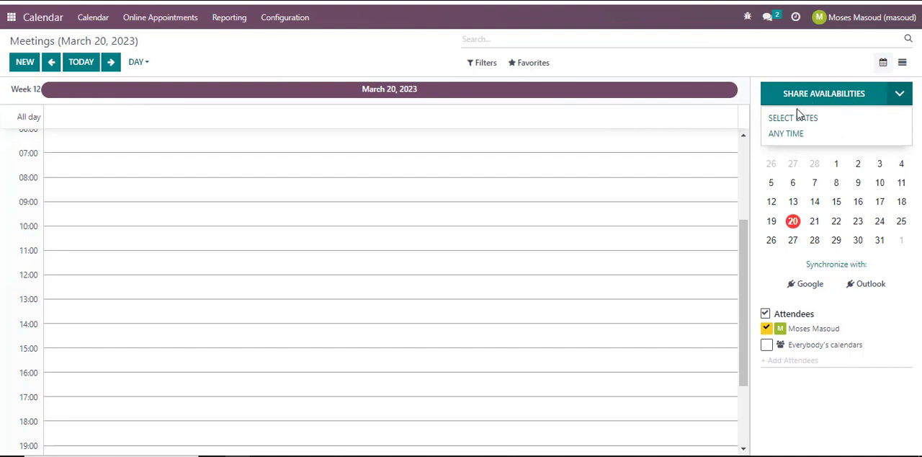
left_click(888, 314)
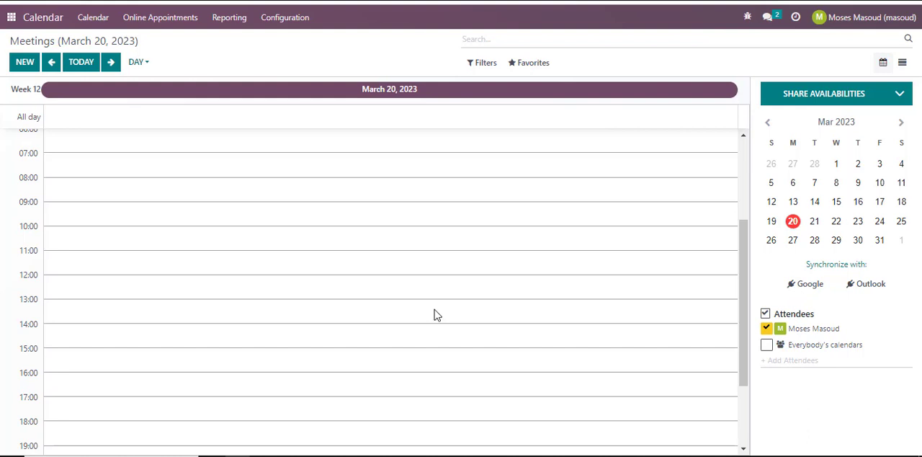
Switch the meetings calendar from the single day to the week of March 19 – 25, 2023.
scroll(434, 311, "up", 3)
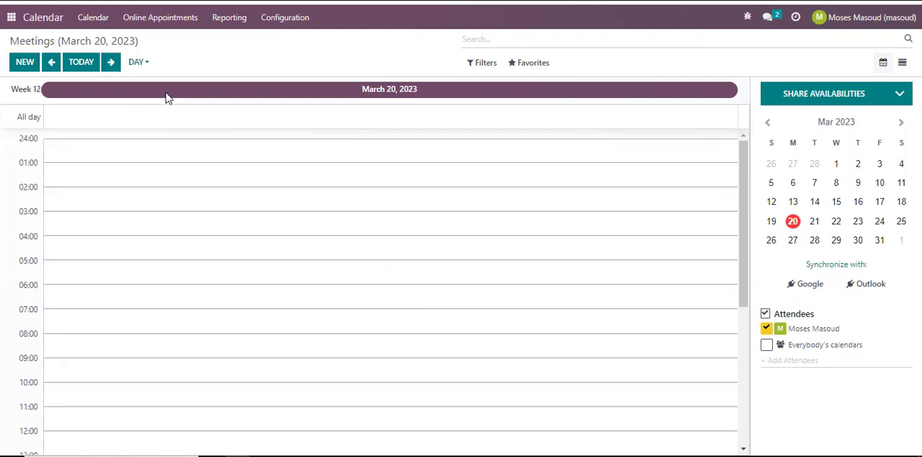
left_click(144, 63)
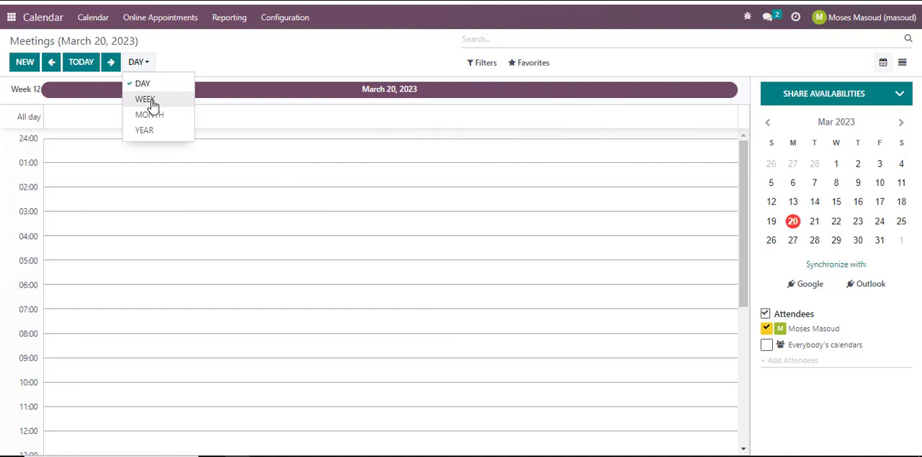
left_click(149, 101)
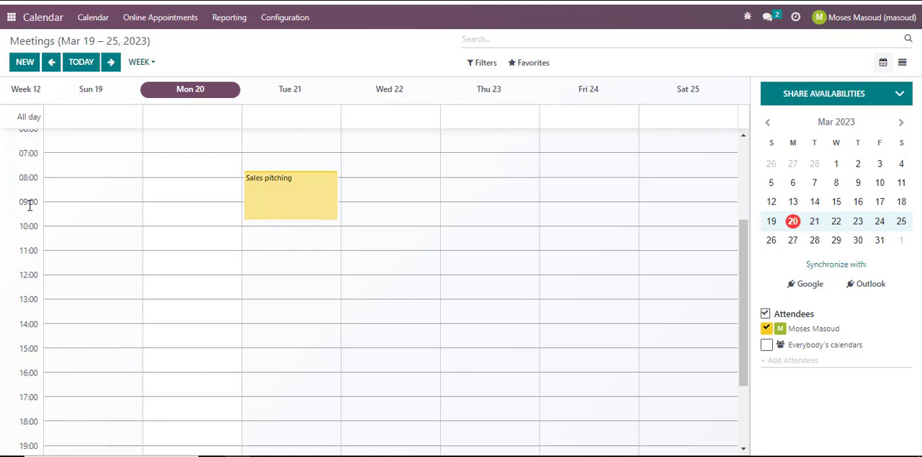
Start a new event on Thursday, March 23, from 09:15 to 11:15 with the subject "Stakeholder sprint call".
left_click(482, 217)
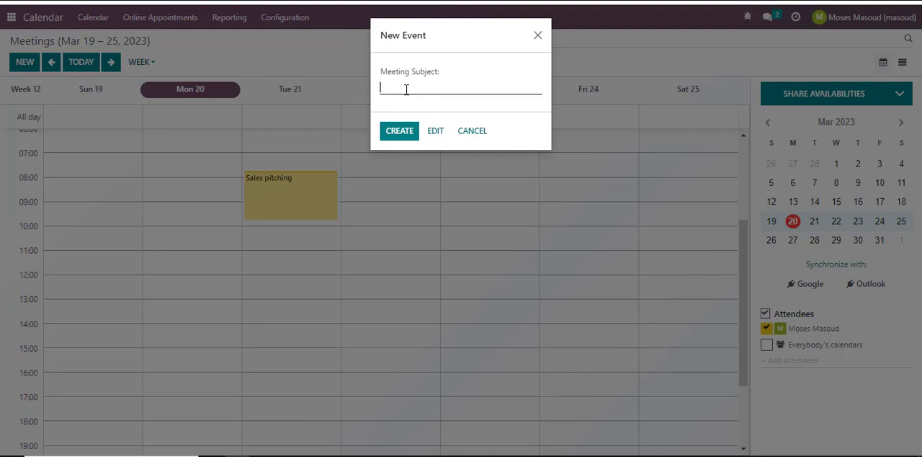
type("Stakeholder sprint call")
Open the new event's full form and add demo customer as an attendee.
left_click(435, 134)
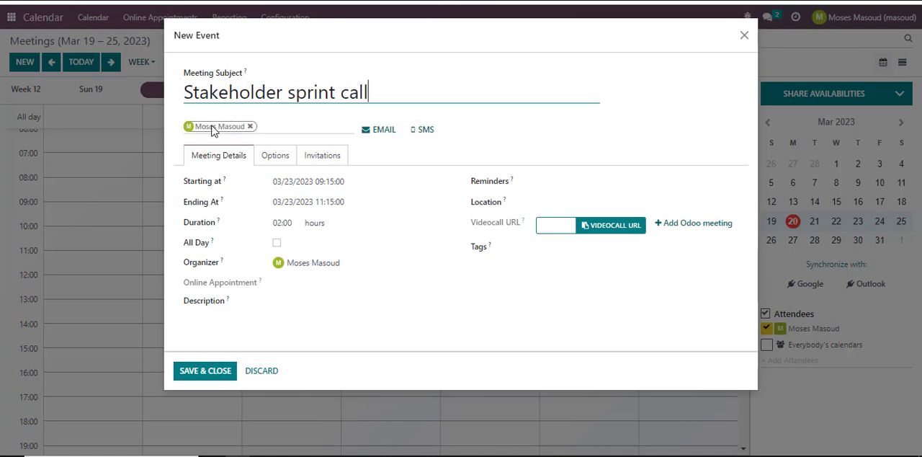
left_click(270, 129)
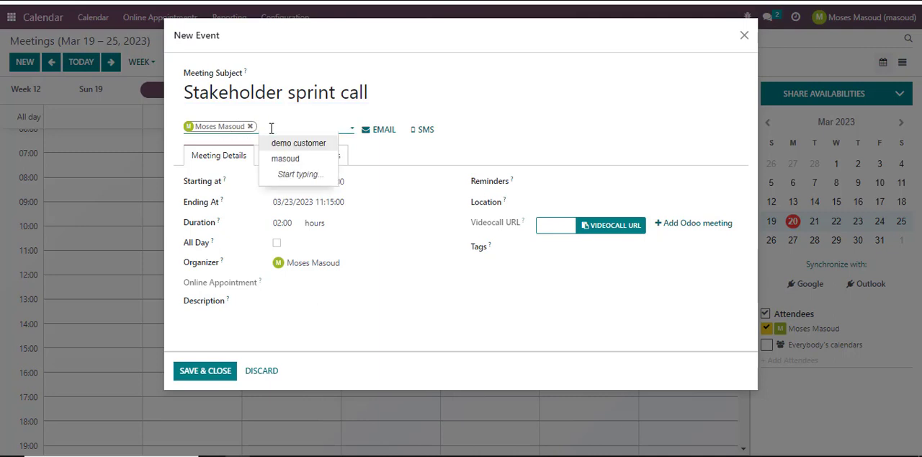
left_click(309, 147)
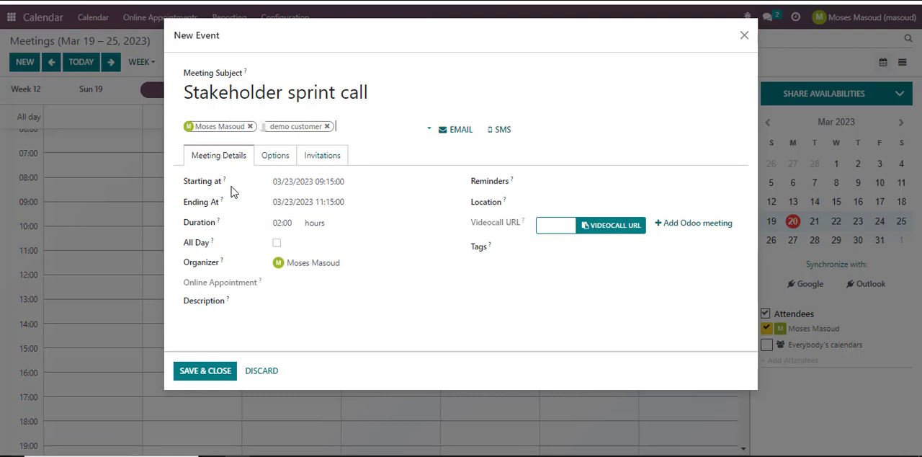
Set the meeting's start to 03/23/2023 09:00:00.
mouse_move(224, 183)
left_click(357, 185)
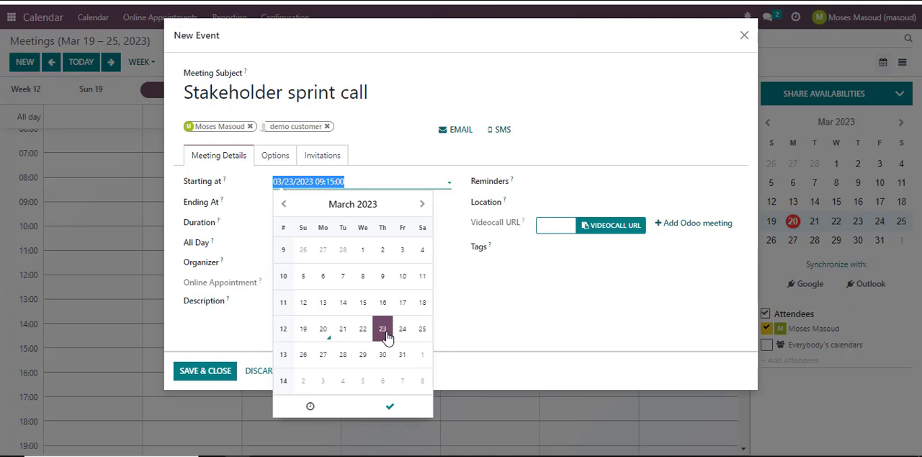
left_click(310, 407)
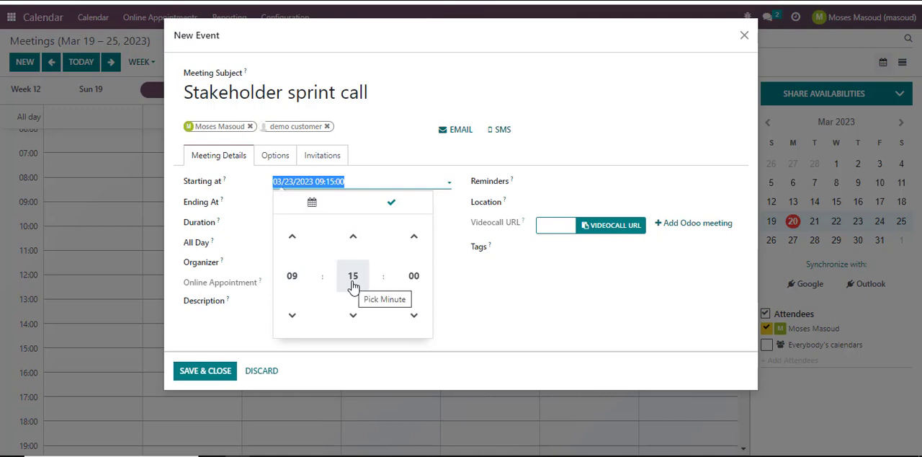
left_click(362, 322)
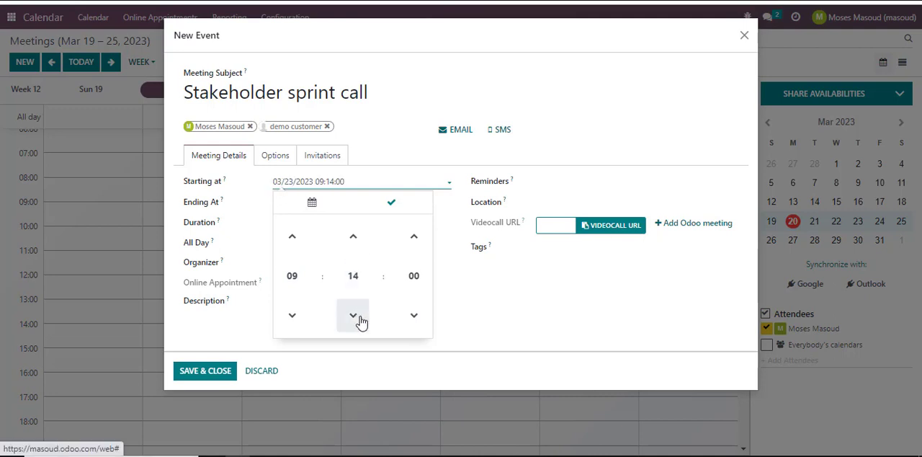
double_click(361, 322)
left_click(361, 321)
left_click(362, 321)
left_click(361, 321)
left_click(362, 322)
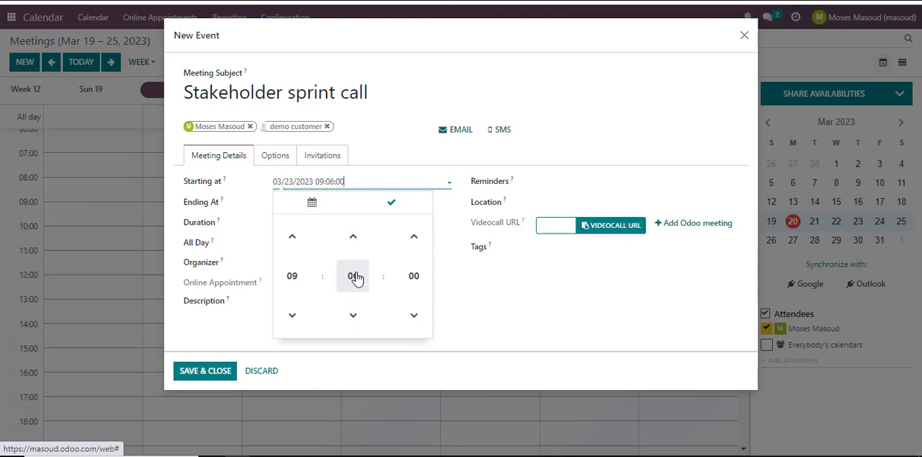
left_click(354, 277)
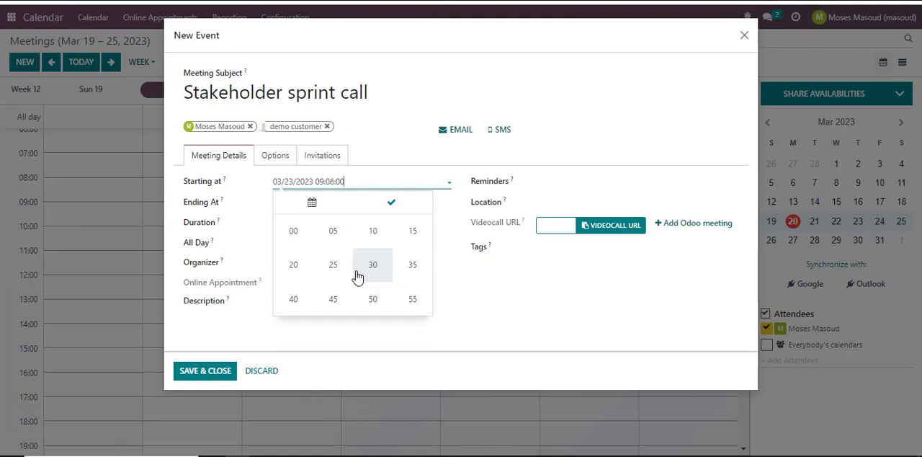
left_click(301, 239)
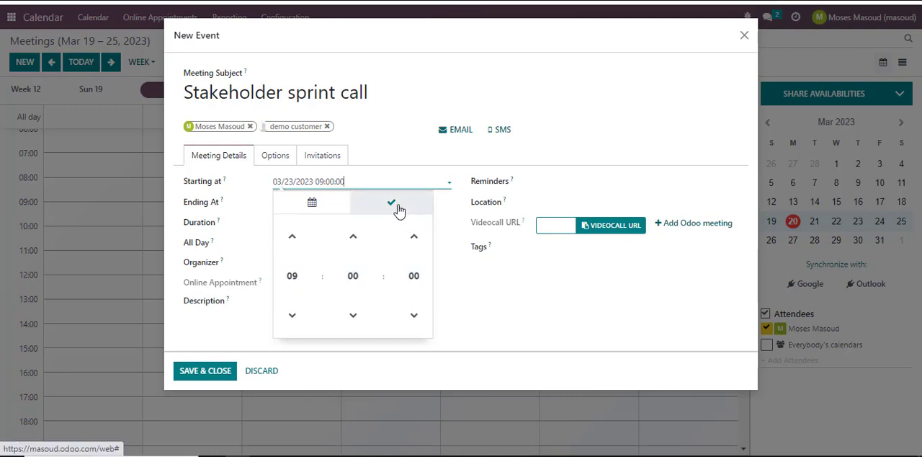
left_click(475, 302)
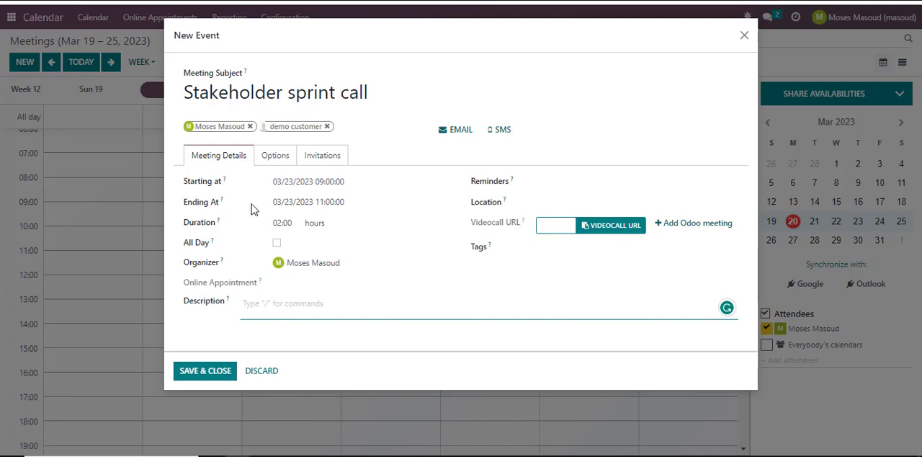
Set the meeting's end to 03/23/2023 12:00:00.
left_click(349, 207)
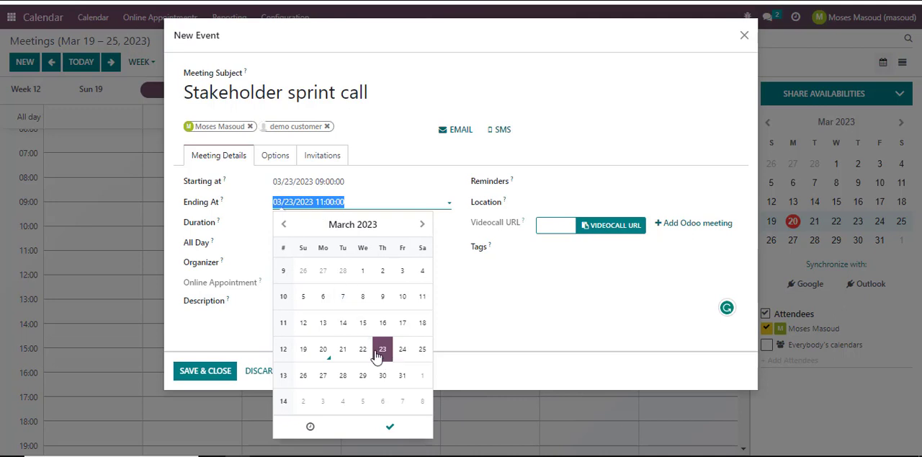
left_click(311, 430)
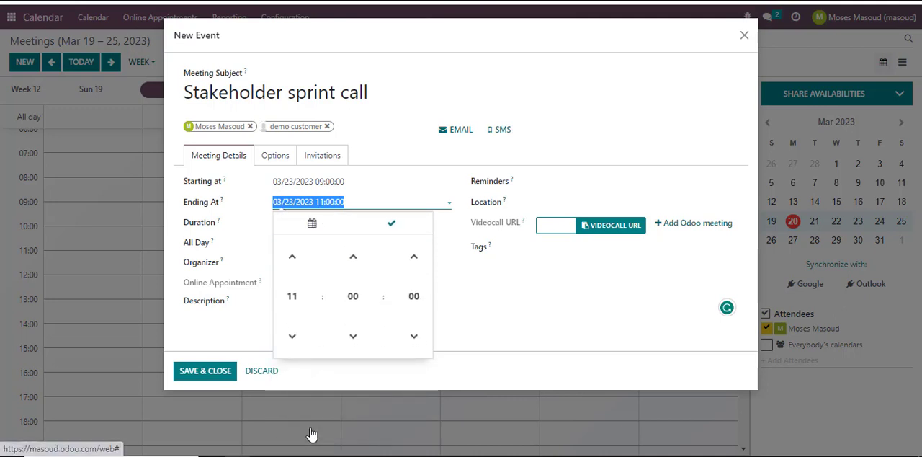
left_click(294, 261)
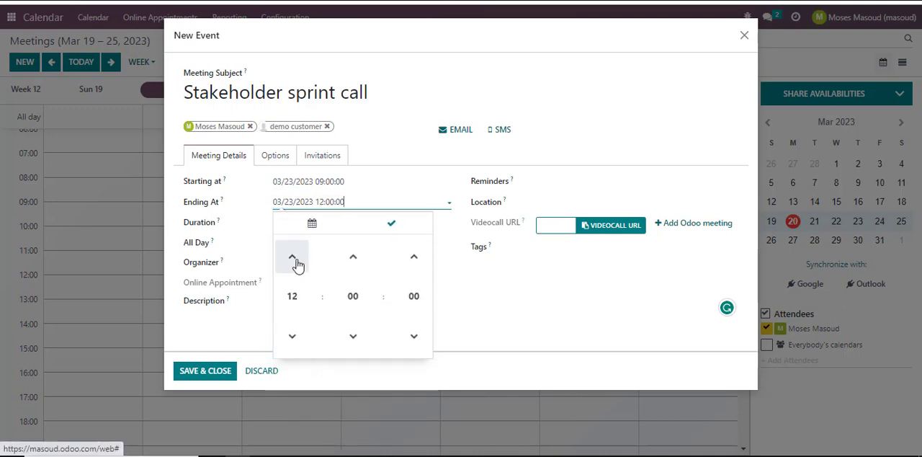
left_click(516, 328)
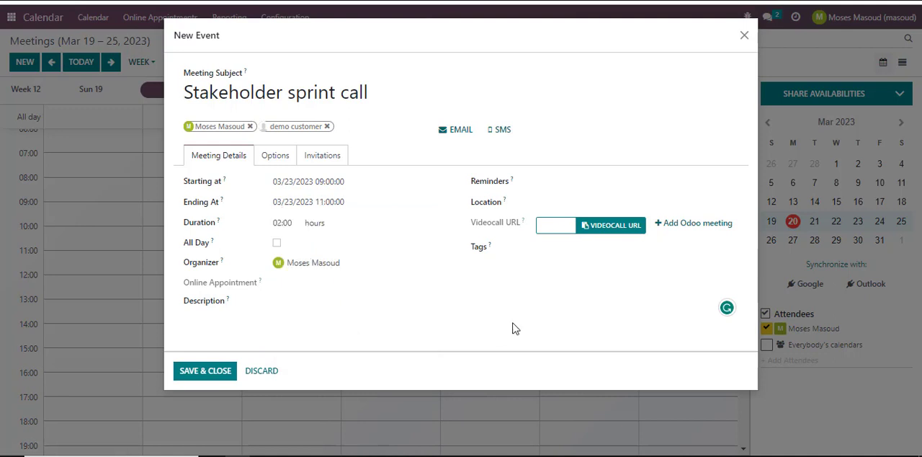
Set the meeting's end to 03/23/2023 10:00:00.
left_click(335, 205)
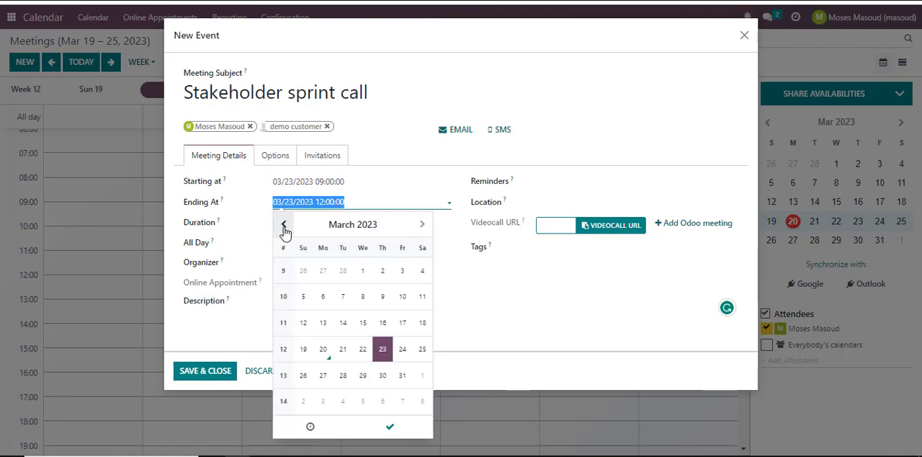
left_click(312, 429)
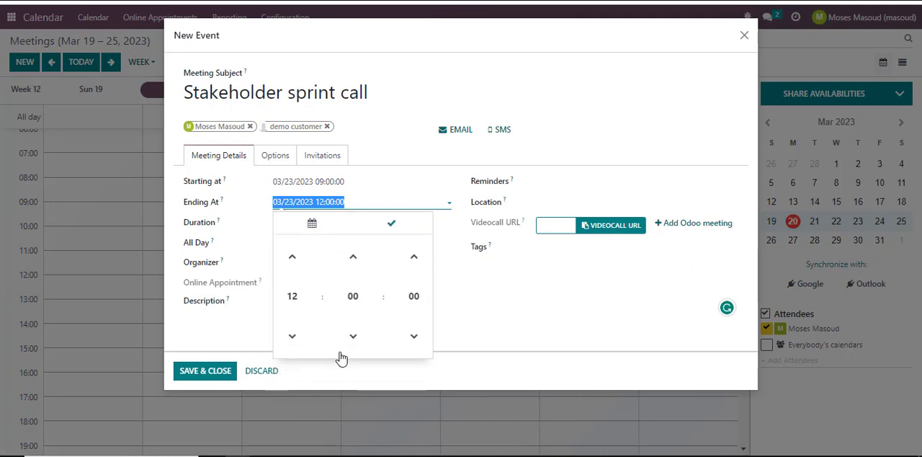
left_click(293, 258)
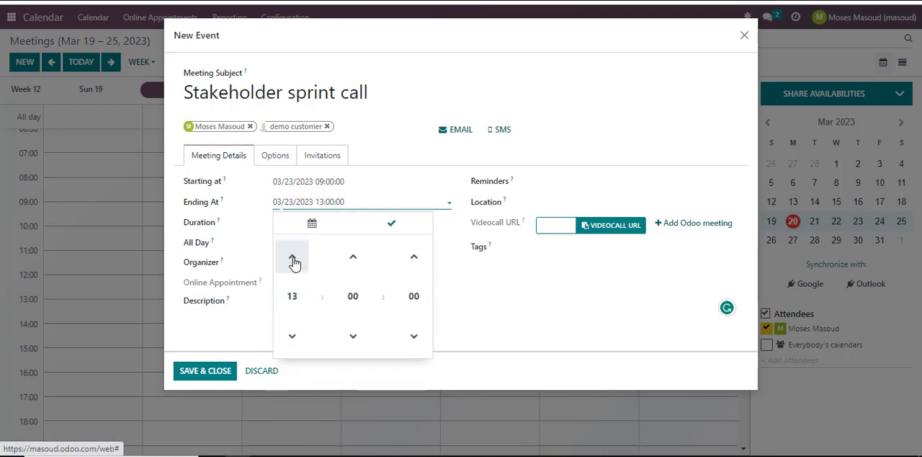
left_click(294, 337)
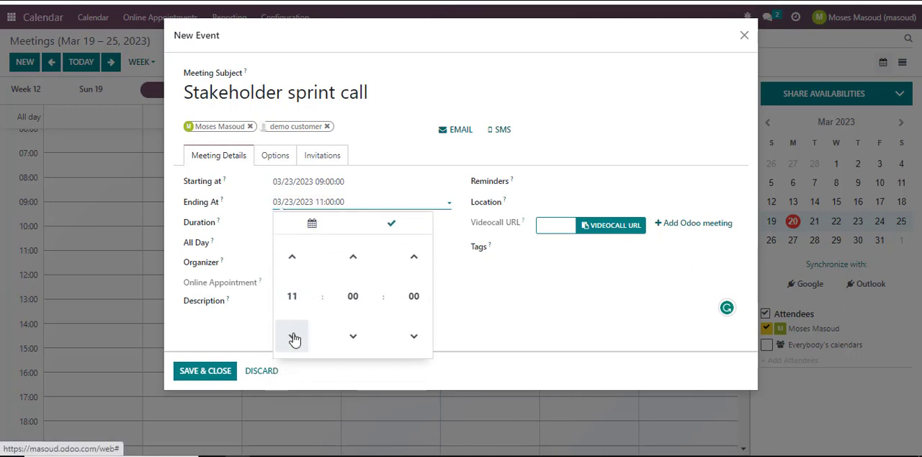
left_click(293, 337)
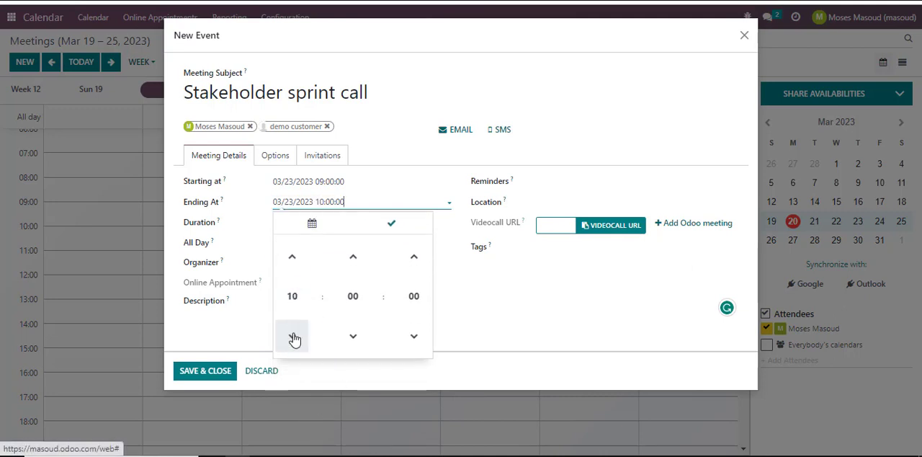
left_click(521, 318)
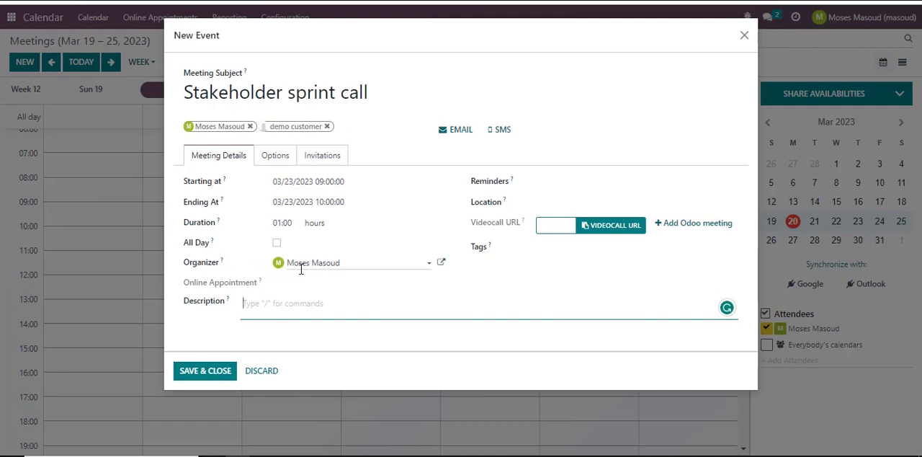
left_click(428, 265)
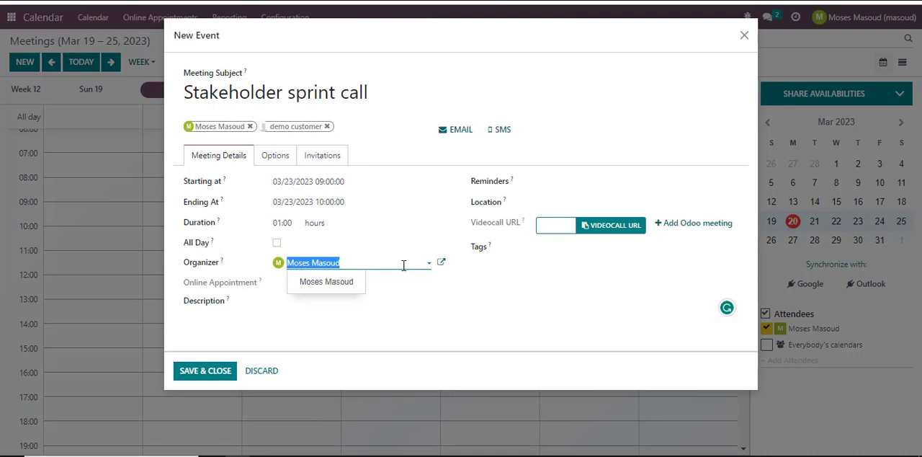
left_click(251, 321)
left_click(277, 312)
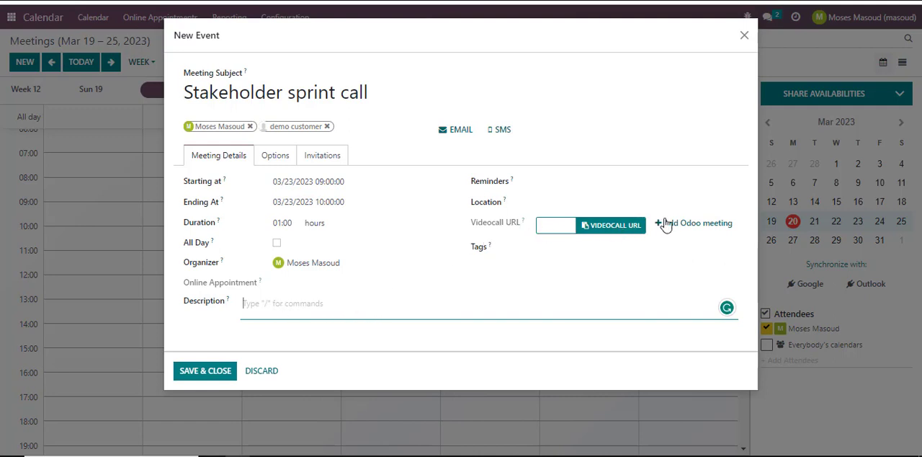
Add an Odoo video meeting link to the Stakeholder sprint call event and save it.
left_click(689, 227)
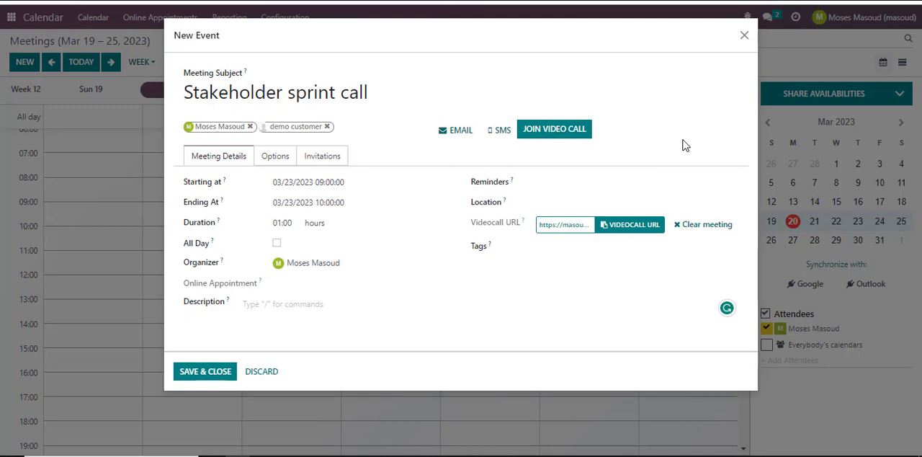
left_click(209, 372)
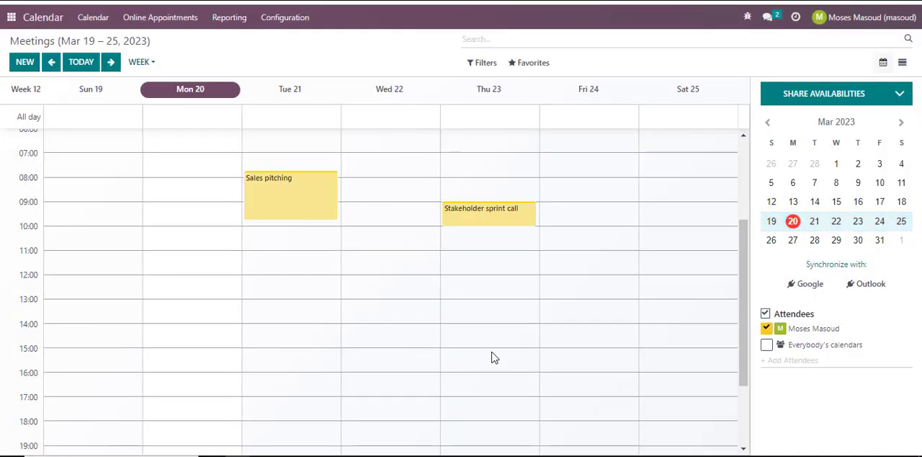
Open the video call page of the saved Stakeholder sprint call meeting, allowing microphone access and blocking the camera.
left_click(479, 216)
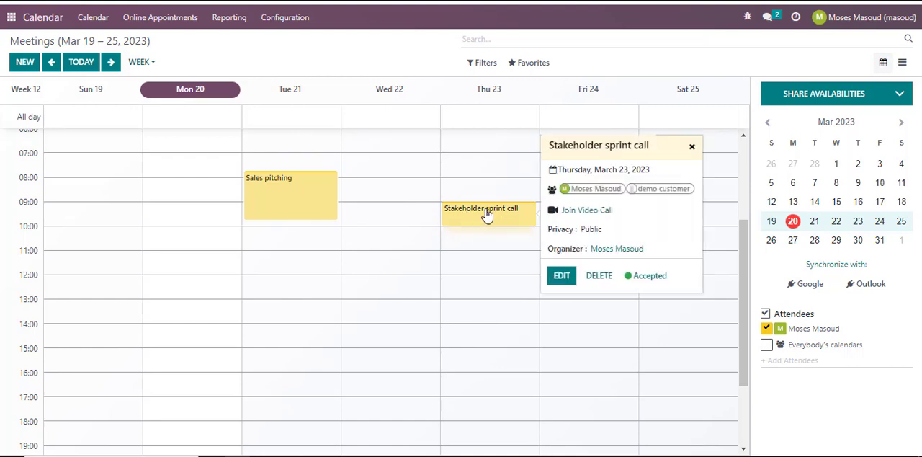
left_click(581, 216)
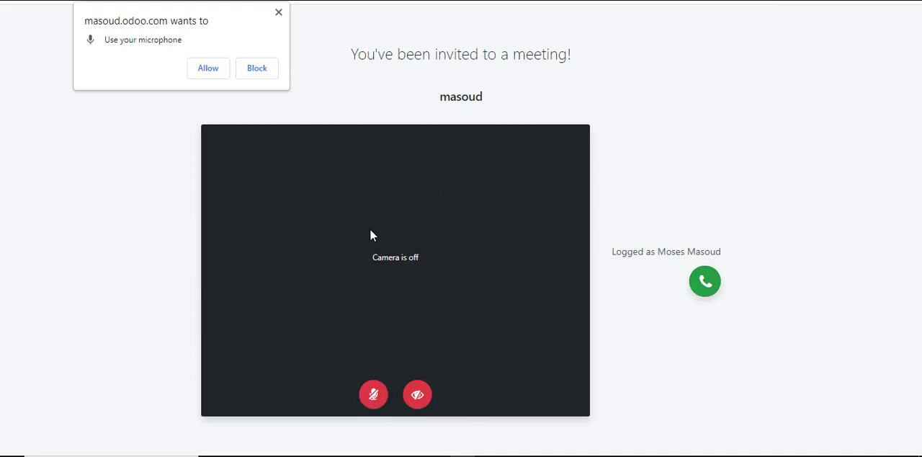
left_click(211, 74)
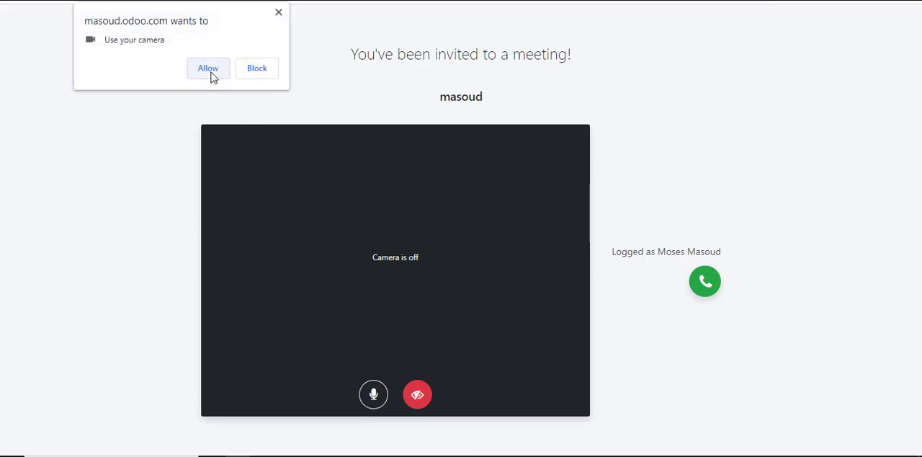
left_click(257, 72)
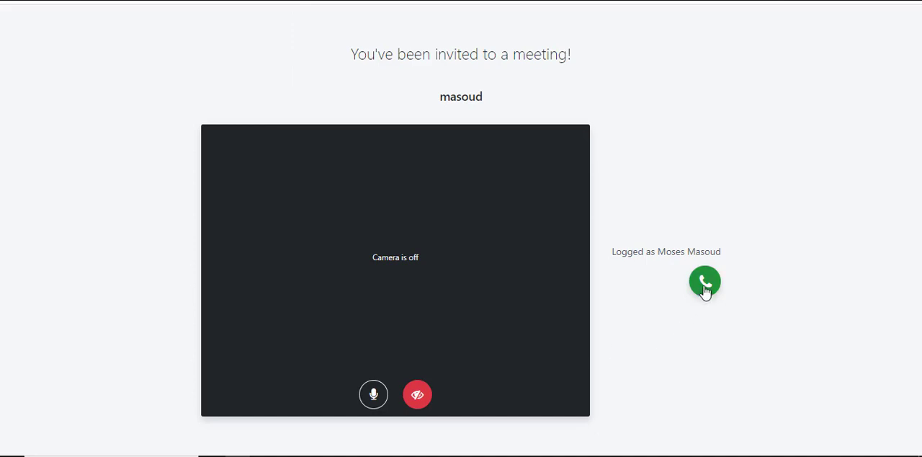
Mute the microphone, join the video call, and leave it again.
left_click(373, 395)
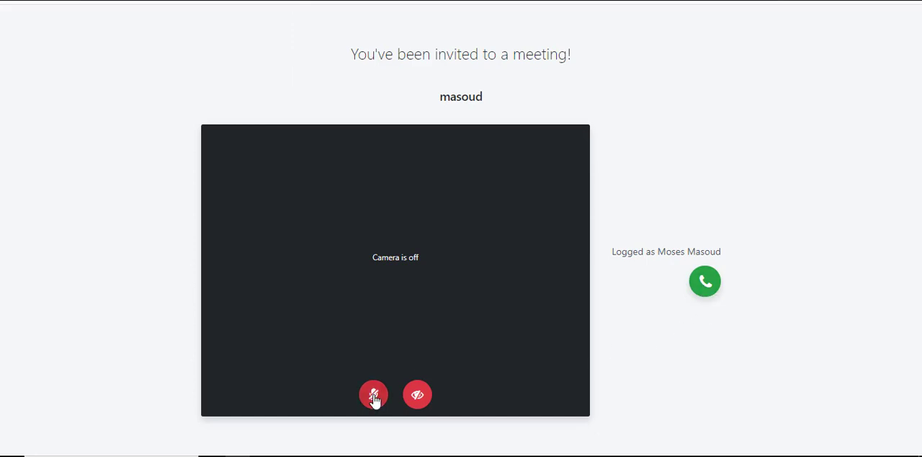
left_click(705, 282)
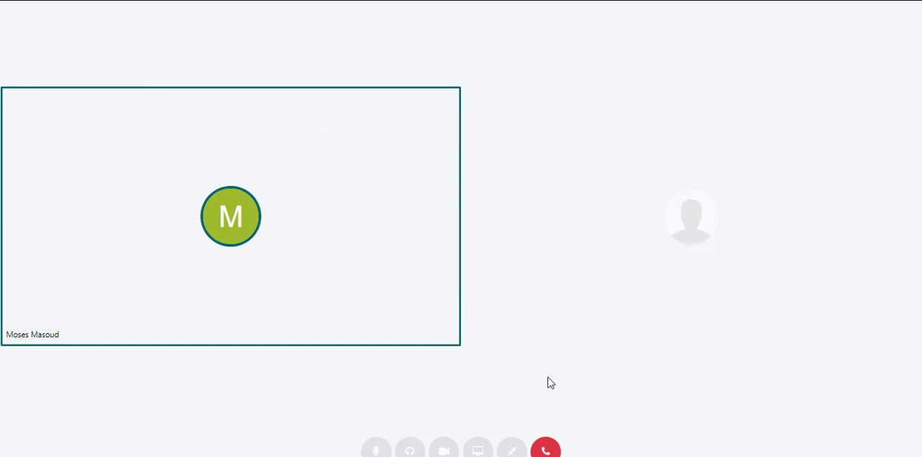
left_click(545, 449)
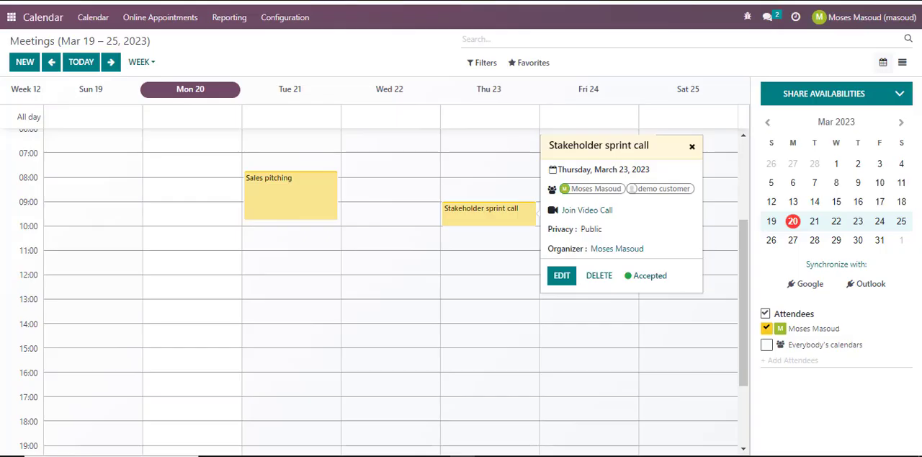
Reopen the summary of Thursday's Stakeholder sprint call meeting in the week calendar.
left_click(496, 303)
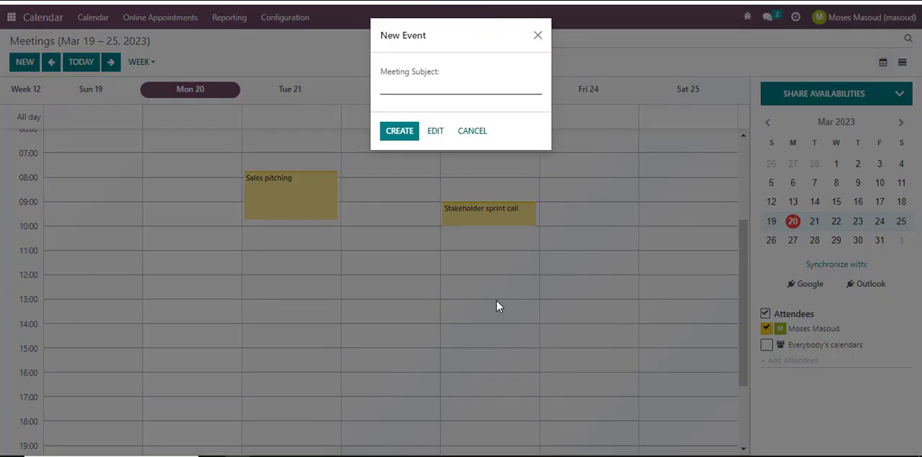
left_click(537, 35)
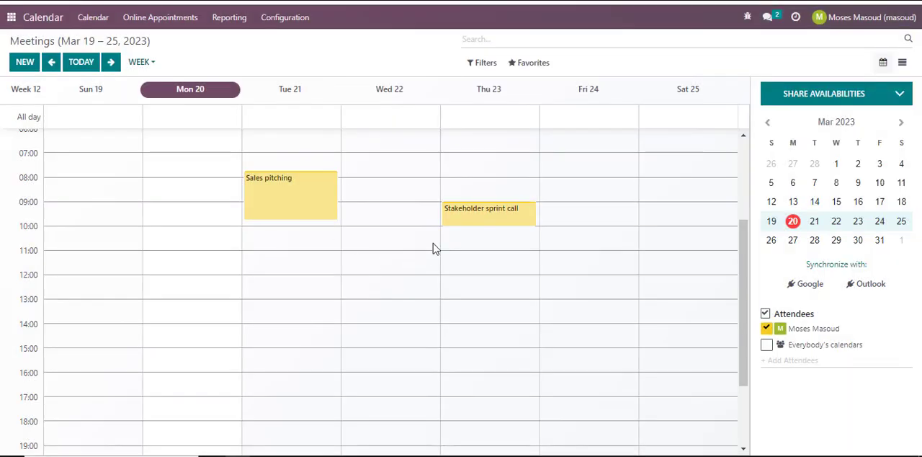
left_click(479, 217)
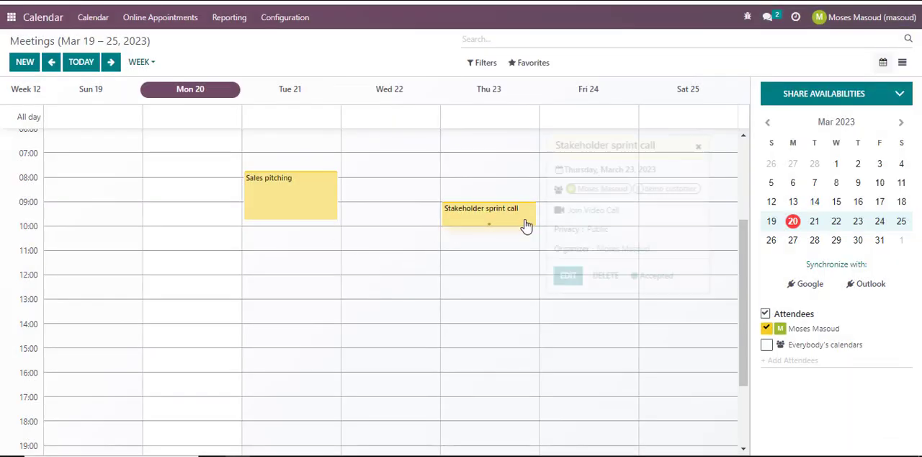